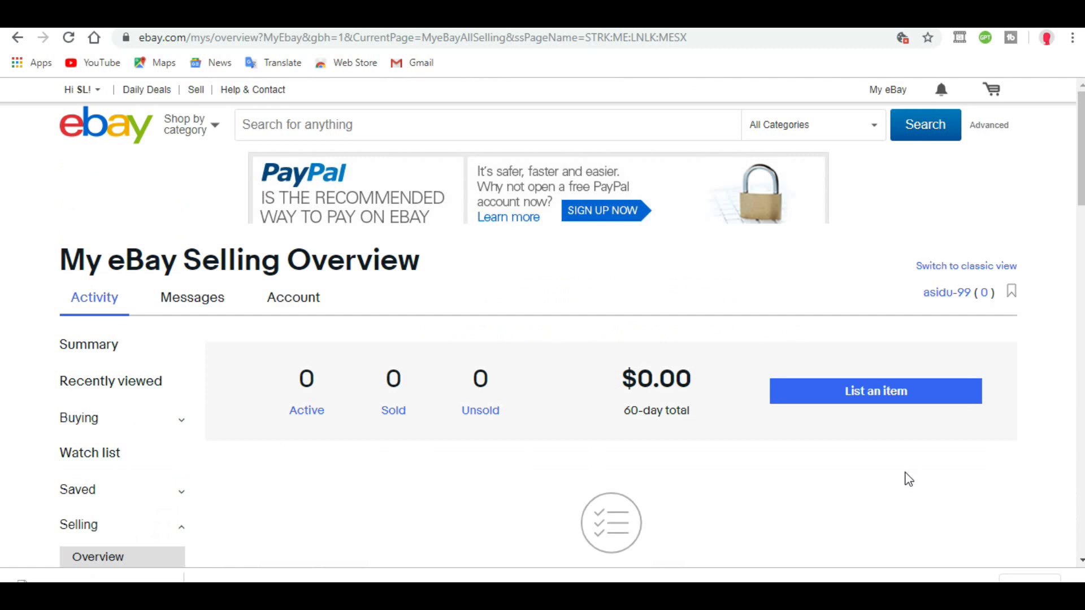
Start listing an item from the selling overview and create a new listing template
{"action": "left_click", "coordinate": [876, 399]}
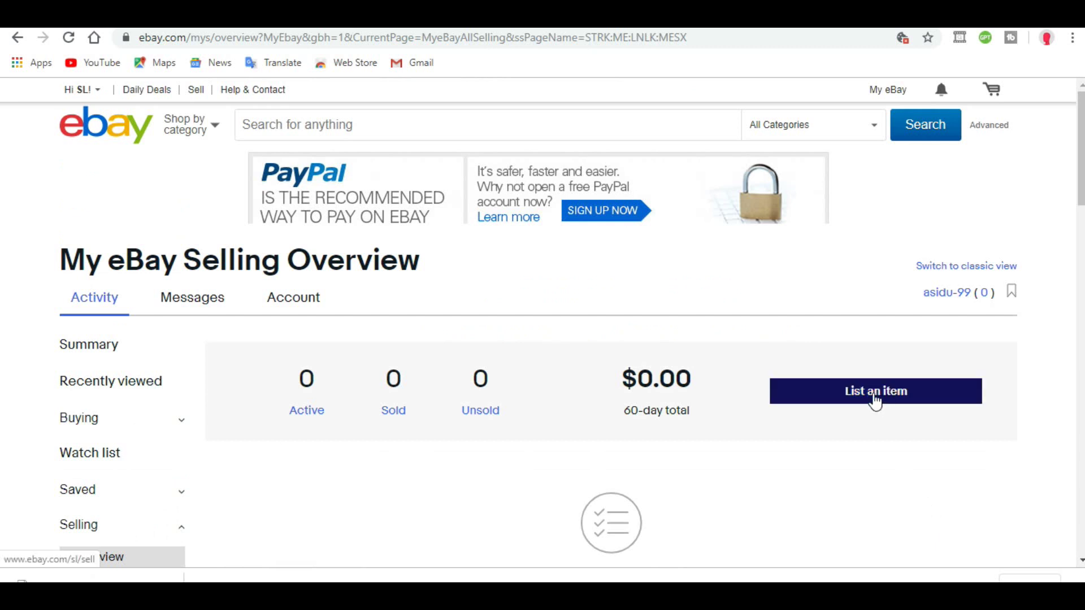
{"action": "left_click", "coordinate": [877, 402]}
{"action": "left_click", "coordinate": [879, 403]}
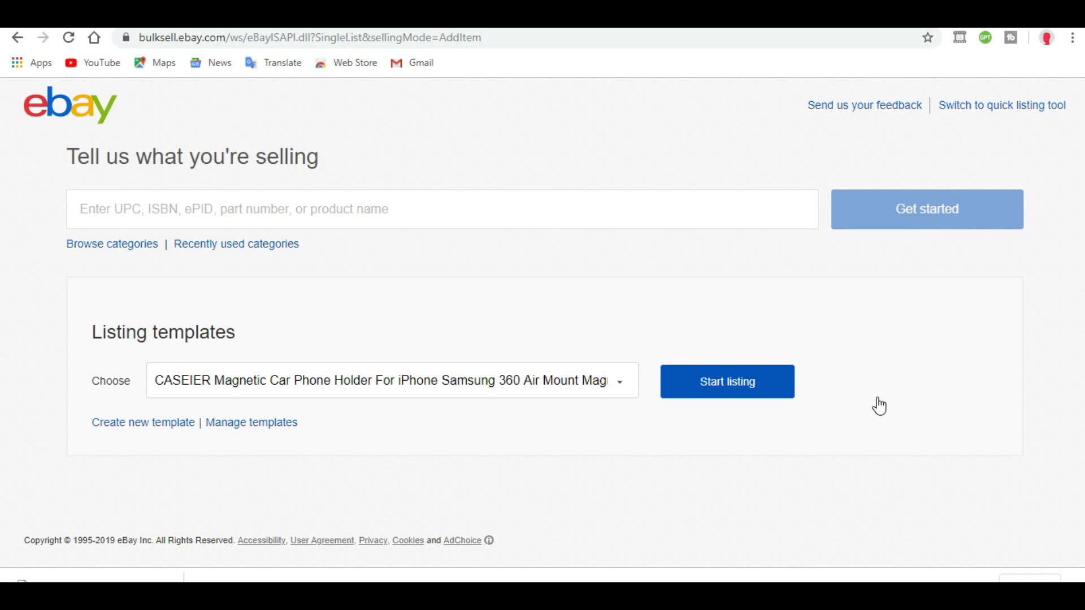
{"action": "left_click", "coordinate": [142, 424]}
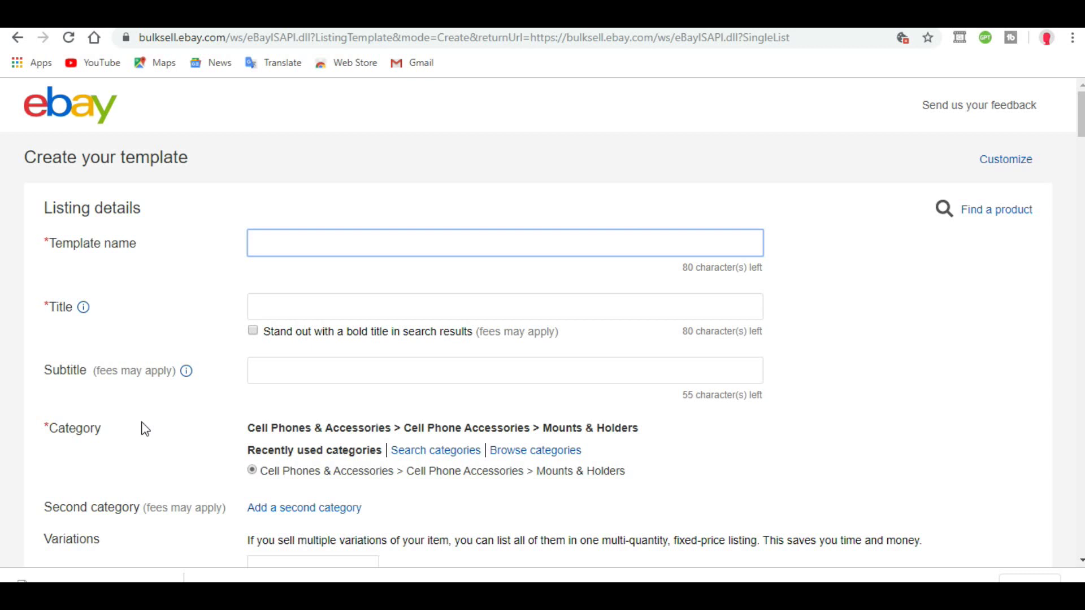
Examine the template form's listing details, from the template name and category through photos and item specifics to the item description
{"action": "scroll", "coordinate": [145, 429], "scroll_direction": "down", "scroll_amount": 3}
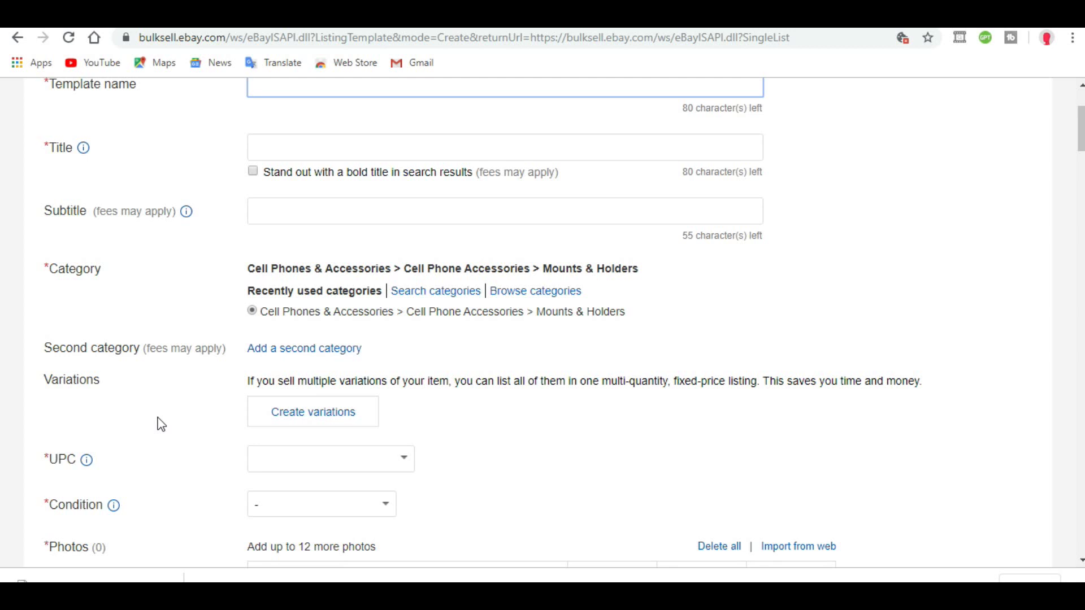
{"action": "scroll", "coordinate": [192, 225], "scroll_direction": "up", "scroll_amount": 3}
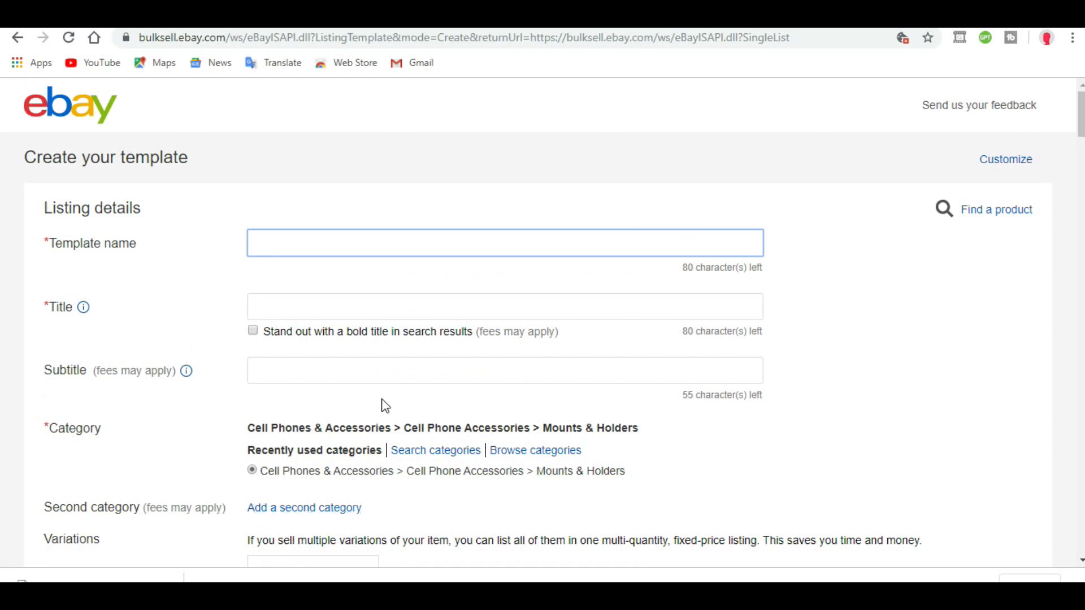
{"action": "scroll", "coordinate": [382, 406], "scroll_direction": "down", "scroll_amount": 3}
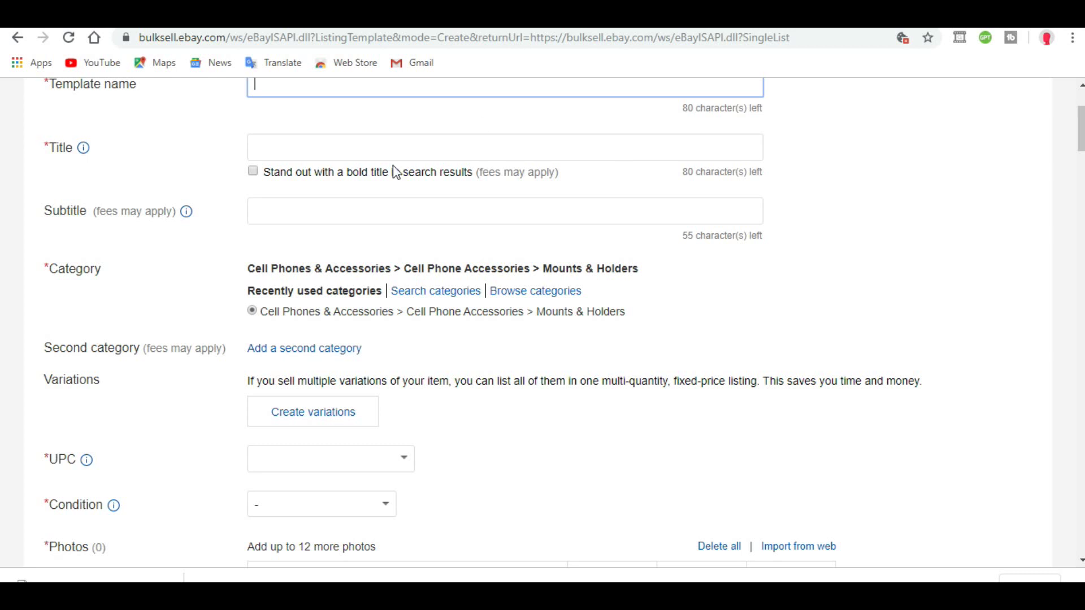
{"action": "scroll", "coordinate": [395, 171], "scroll_direction": "up", "scroll_amount": 3}
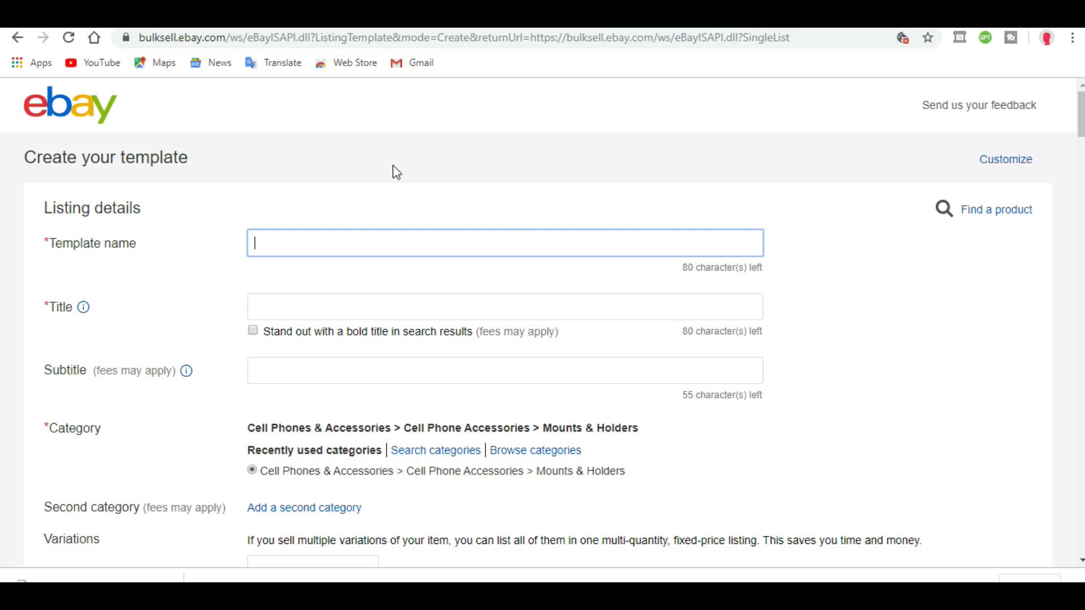
{"action": "scroll", "coordinate": [418, 272], "scroll_direction": "down", "scroll_amount": 4}
{"action": "scroll", "coordinate": [422, 288], "scroll_direction": "down", "scroll_amount": 3}
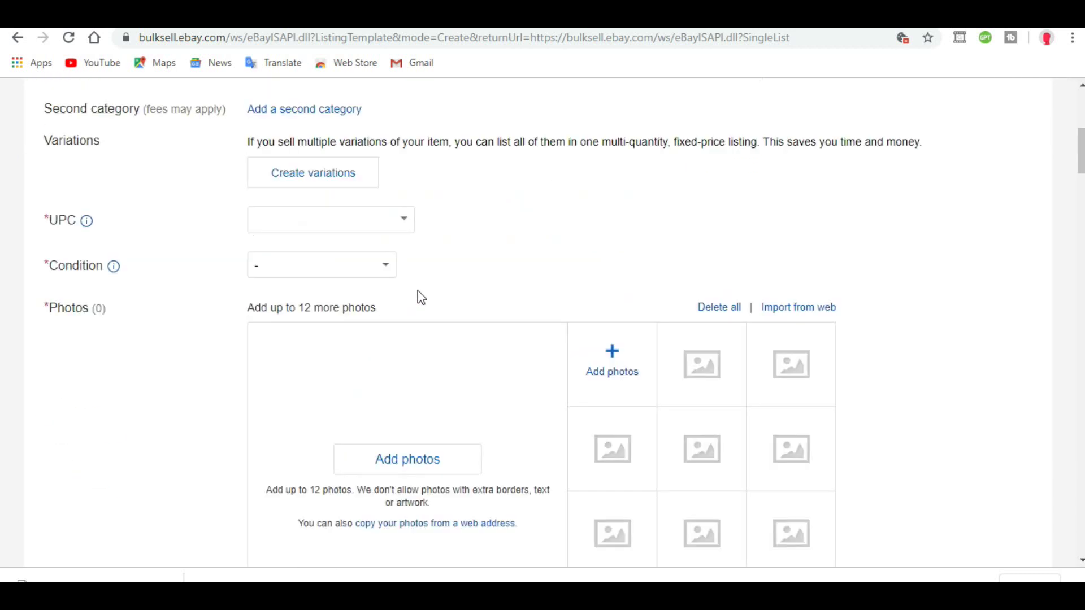
{"action": "scroll", "coordinate": [421, 298], "scroll_direction": "down", "scroll_amount": 4}
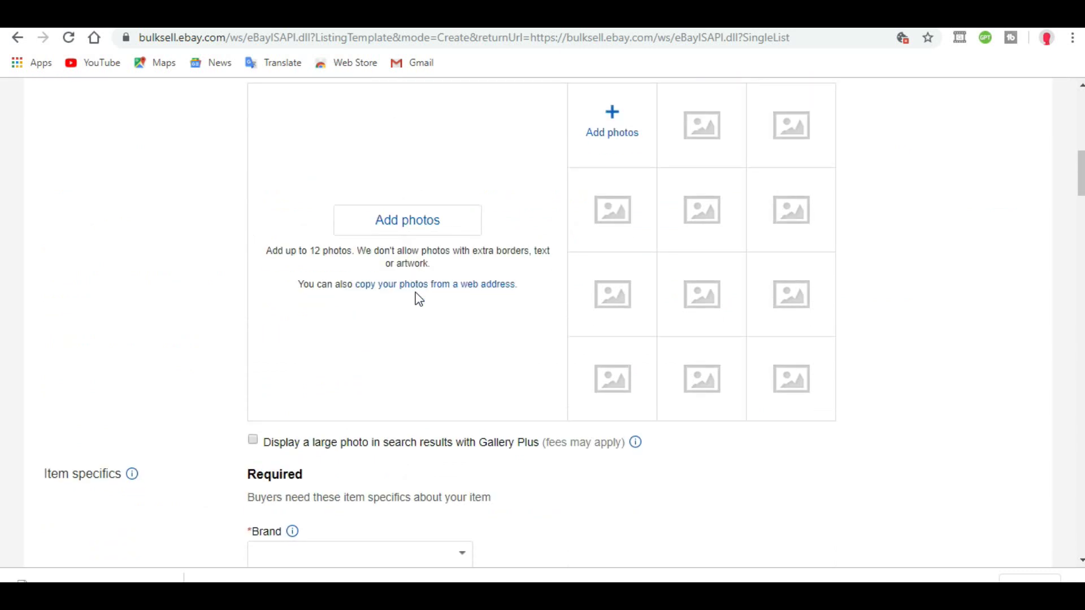
{"action": "scroll", "coordinate": [415, 301], "scroll_direction": "down", "scroll_amount": 7}
{"action": "scroll", "coordinate": [418, 325], "scroll_direction": "down", "scroll_amount": 3}
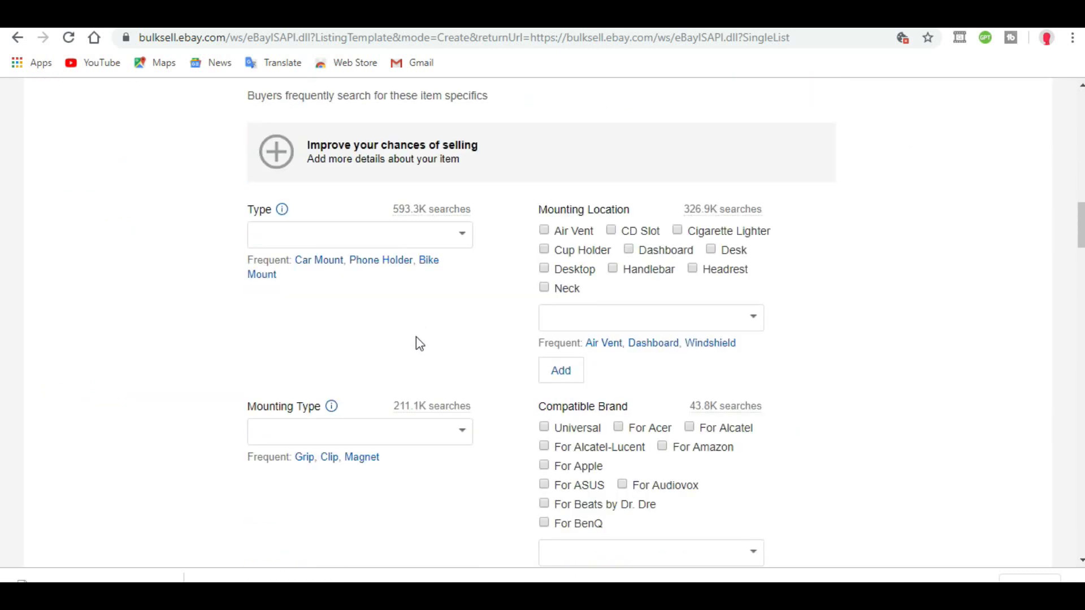
{"action": "scroll", "coordinate": [421, 344], "scroll_direction": "down", "scroll_amount": 7}
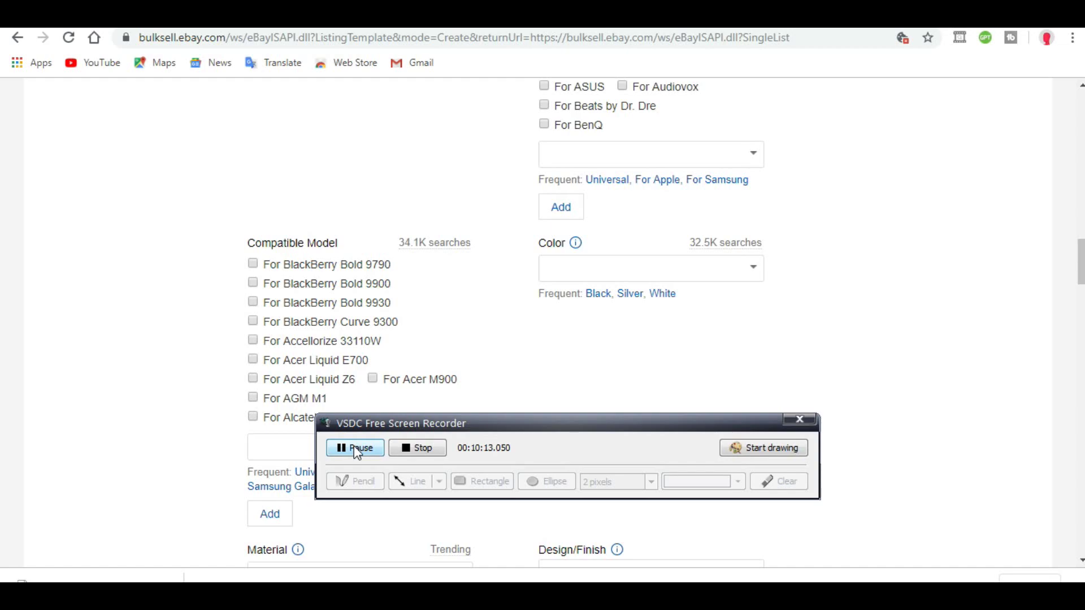
{"action": "left_click", "coordinate": [420, 448]}
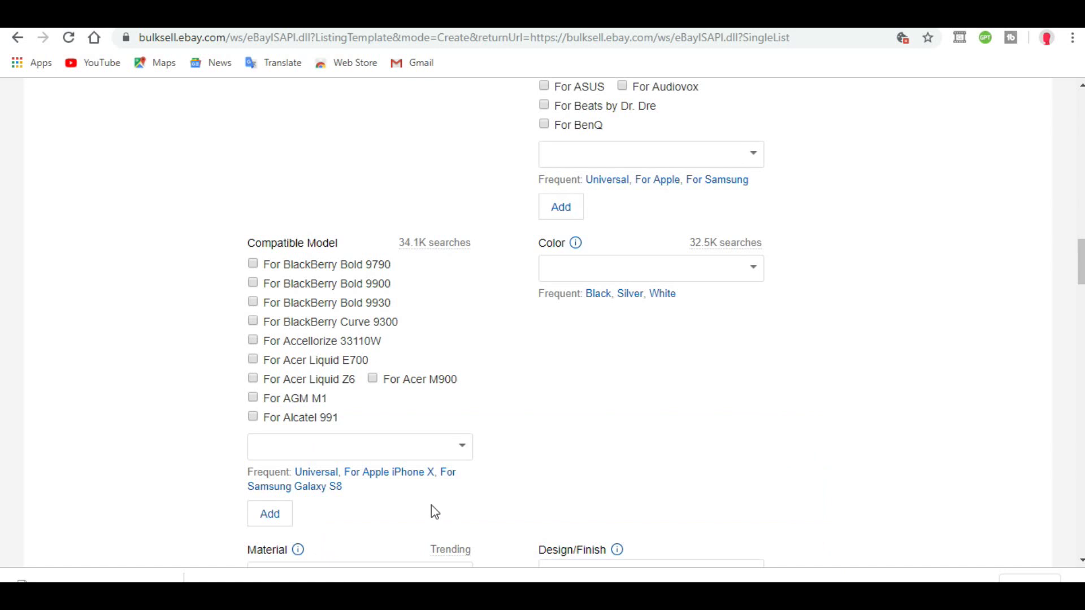
{"action": "scroll", "coordinate": [413, 503], "scroll_direction": "down", "scroll_amount": 12}
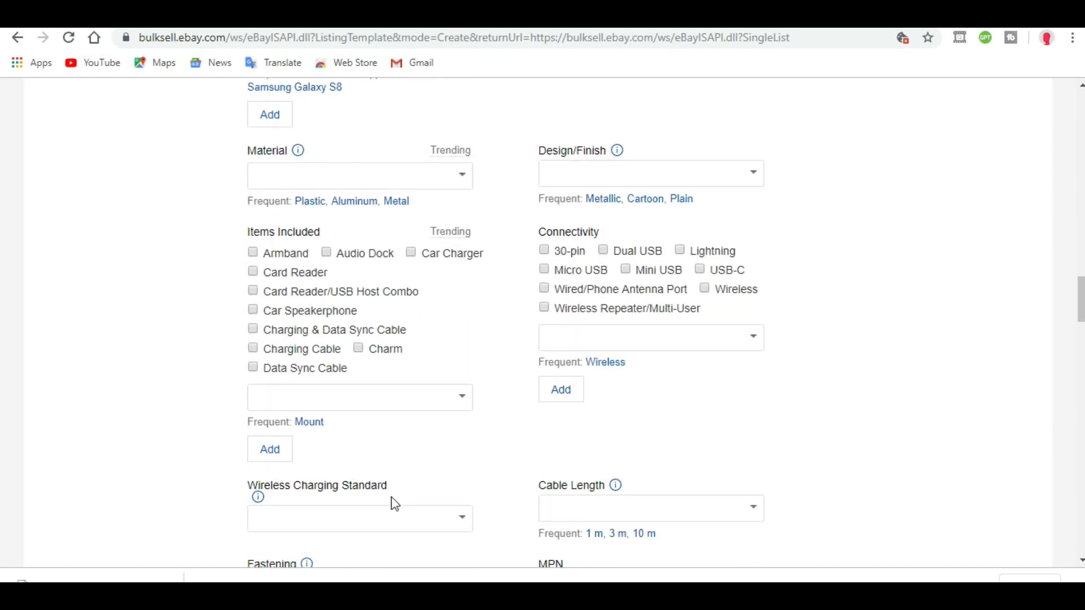
{"action": "scroll", "coordinate": [370, 514], "scroll_direction": "down", "scroll_amount": 6}
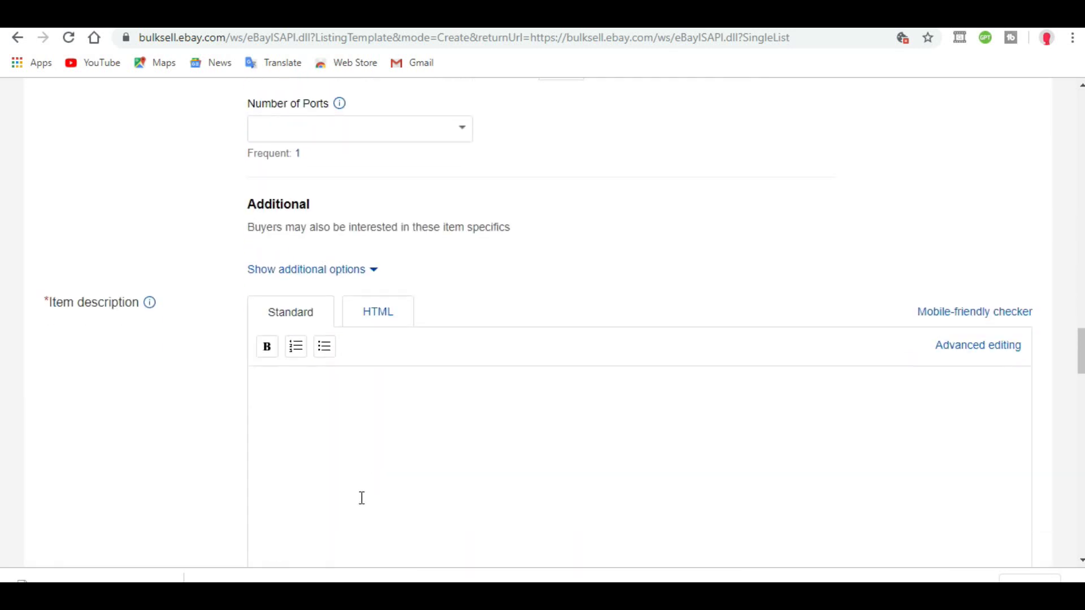
{"action": "scroll", "coordinate": [153, 373], "scroll_direction": "down", "scroll_amount": 1}
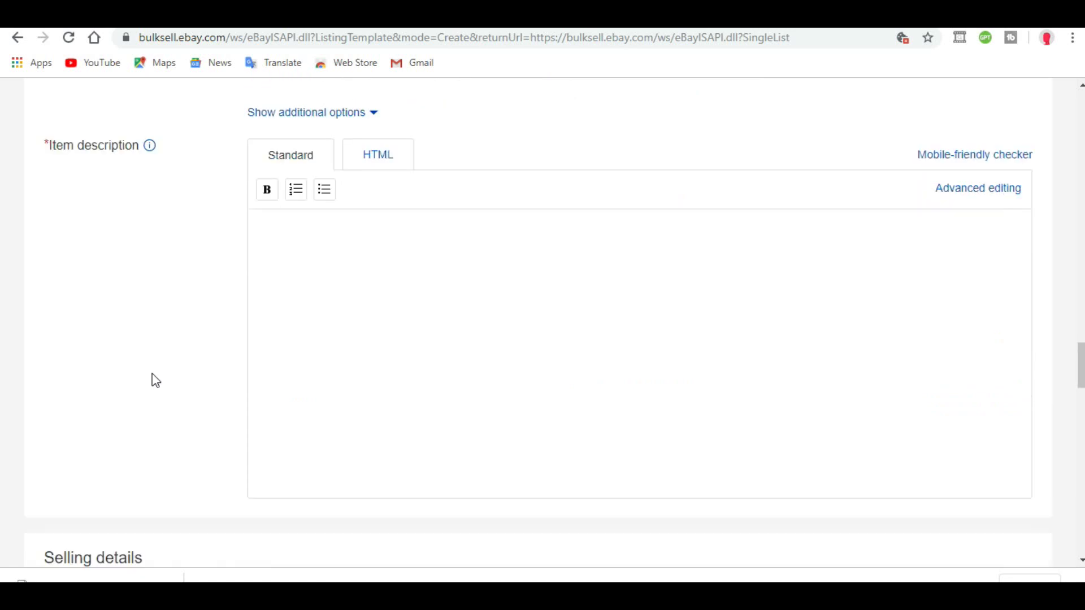
Choose Fixed price as the format in the selling details
{"action": "scroll", "coordinate": [158, 385], "scroll_direction": "down", "scroll_amount": 7}
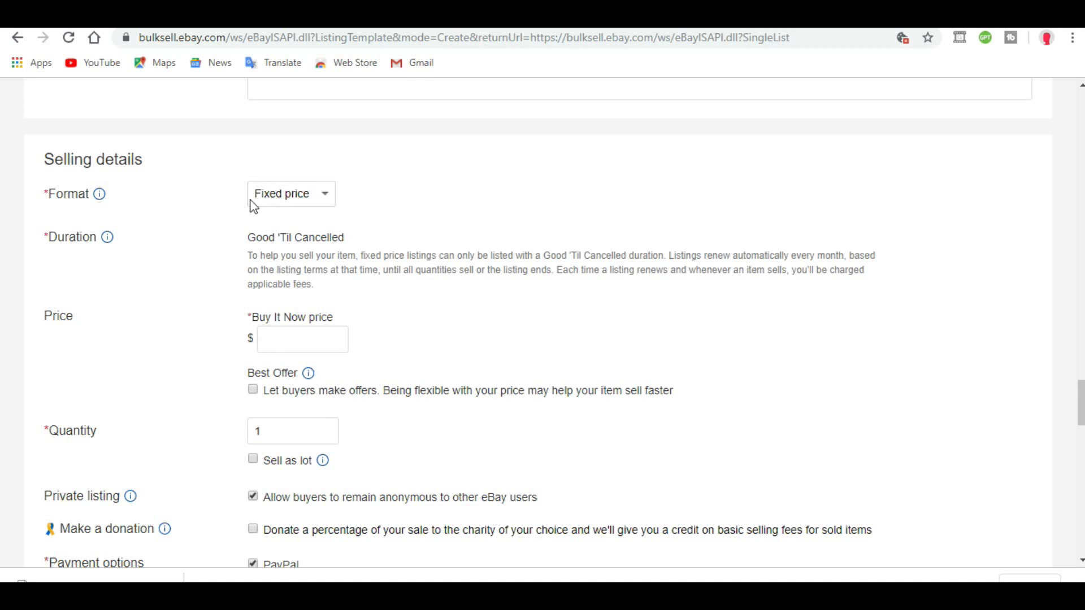
{"action": "left_click", "coordinate": [325, 198]}
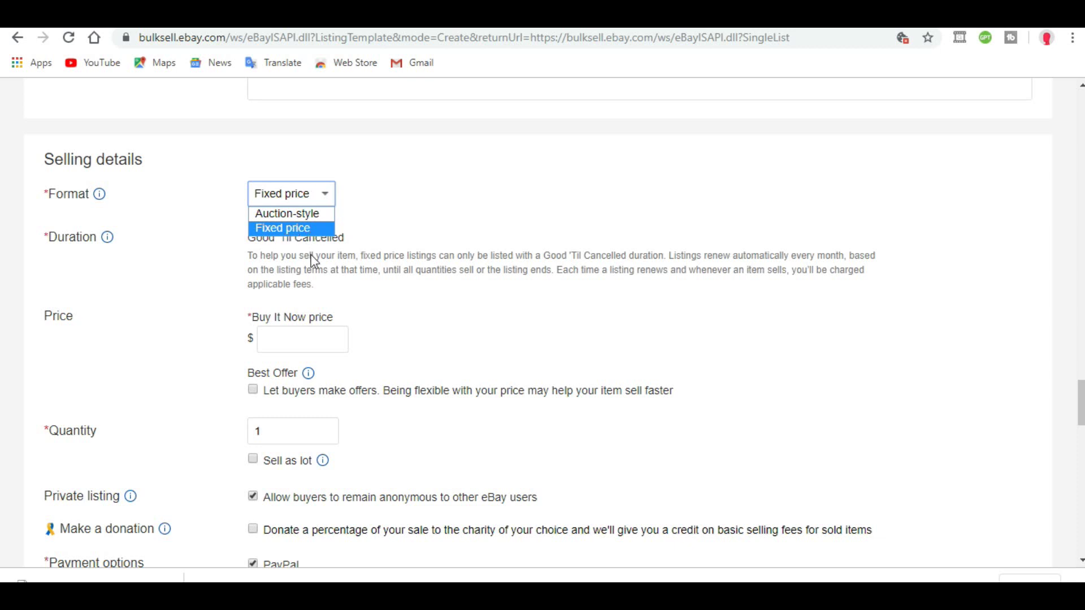
{"action": "left_click", "coordinate": [308, 229]}
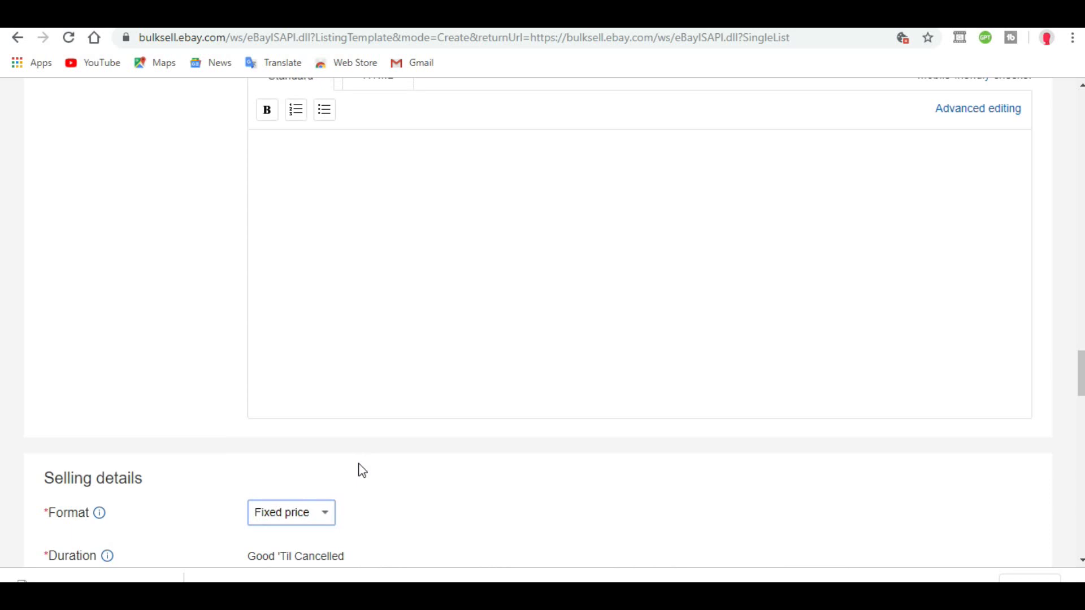
{"action": "scroll", "coordinate": [363, 474], "scroll_direction": "down", "scroll_amount": 5}
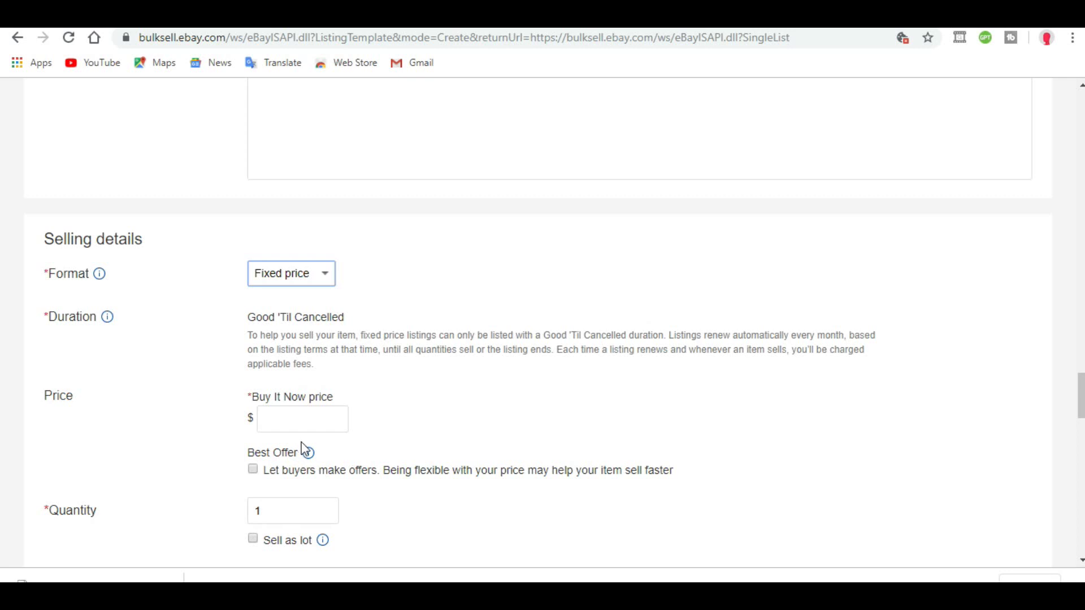
Enable selling the item as a lot and set the items in the lot to 1
{"action": "scroll", "coordinate": [300, 439], "scroll_direction": "down", "scroll_amount": 3}
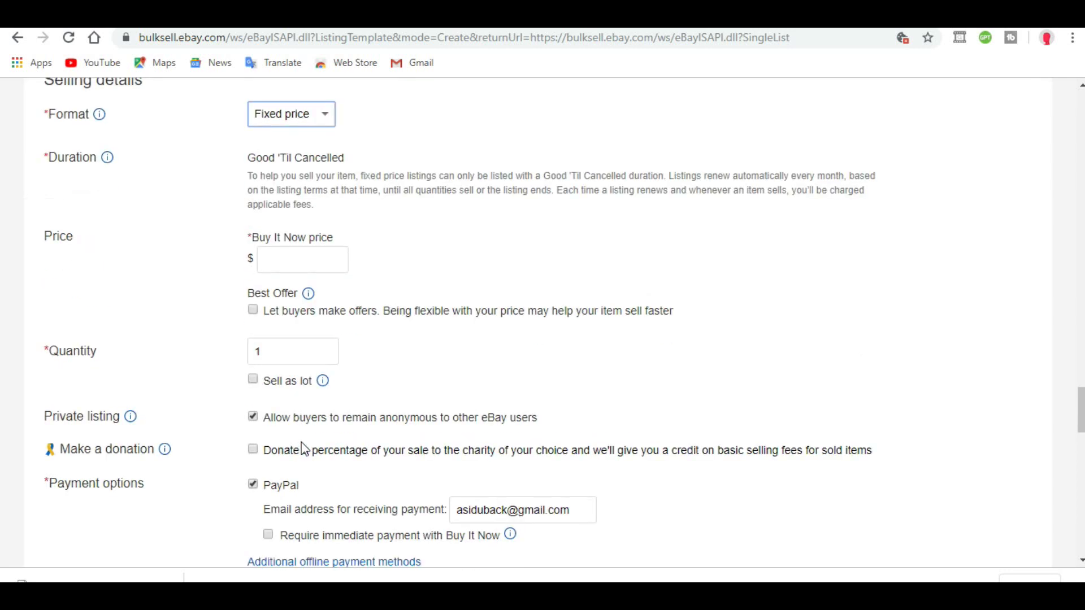
{"action": "left_click", "coordinate": [251, 354]}
{"action": "double_click", "coordinate": [255, 353]}
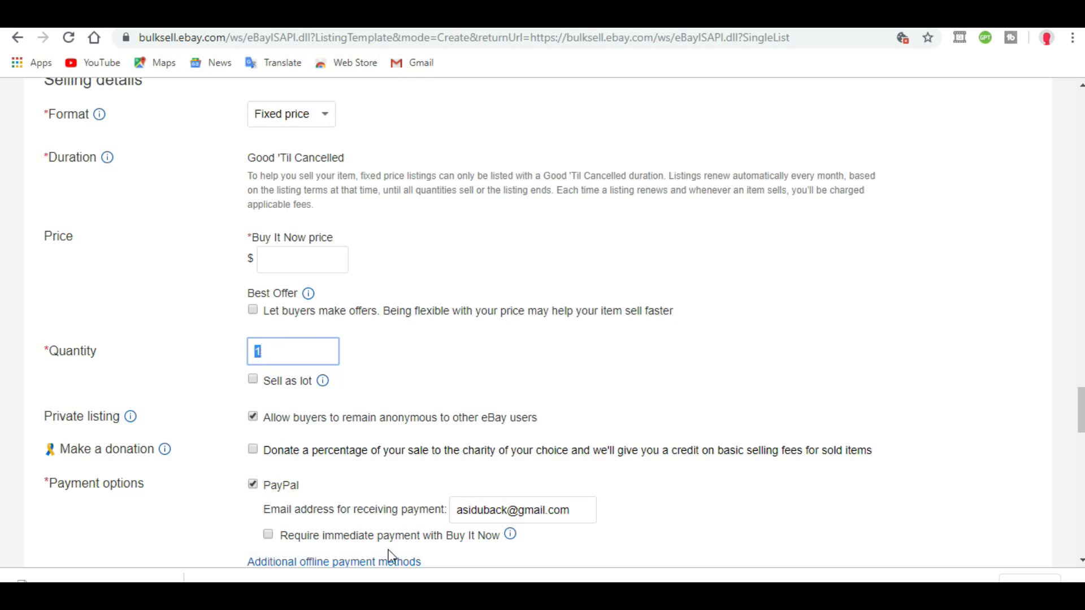
{"action": "left_click", "coordinate": [253, 380]}
{"action": "left_click", "coordinate": [426, 385]}
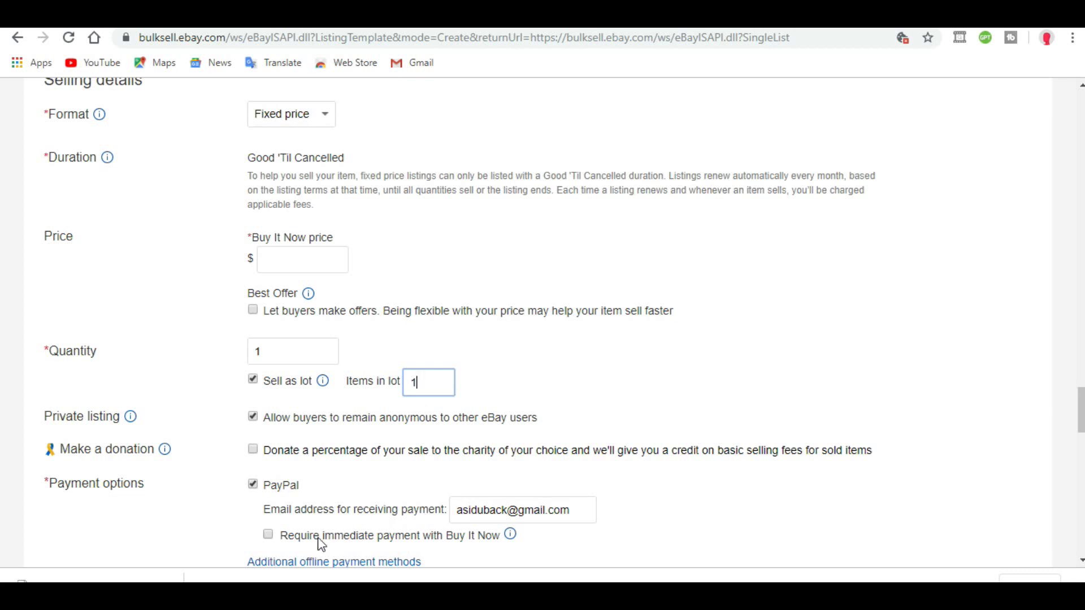
Turn the immediate payment requirement for Buy It Now on and back off in the payment options
{"action": "scroll", "coordinate": [286, 527], "scroll_direction": "down", "scroll_amount": 4}
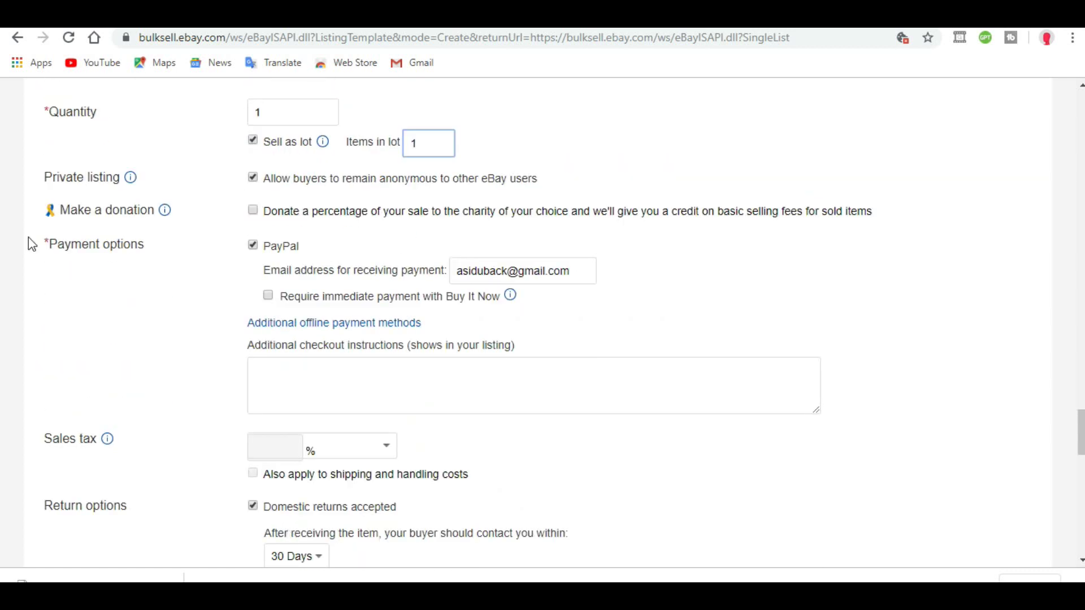
{"action": "left_click_drag", "start_coordinate": [48, 244], "coordinate": [170, 245]}
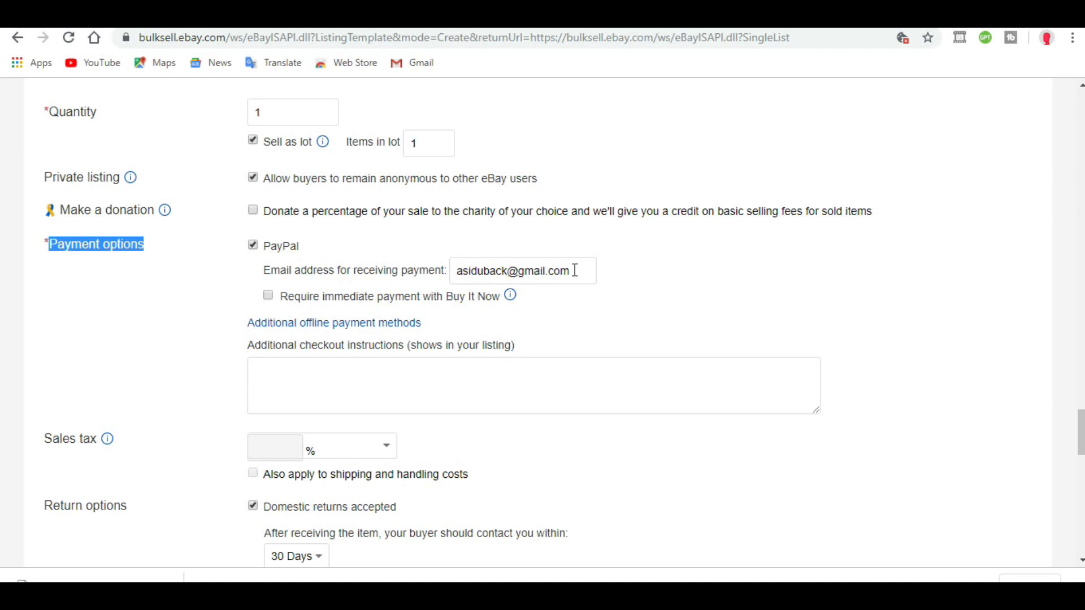
{"action": "left_click", "coordinate": [268, 298]}
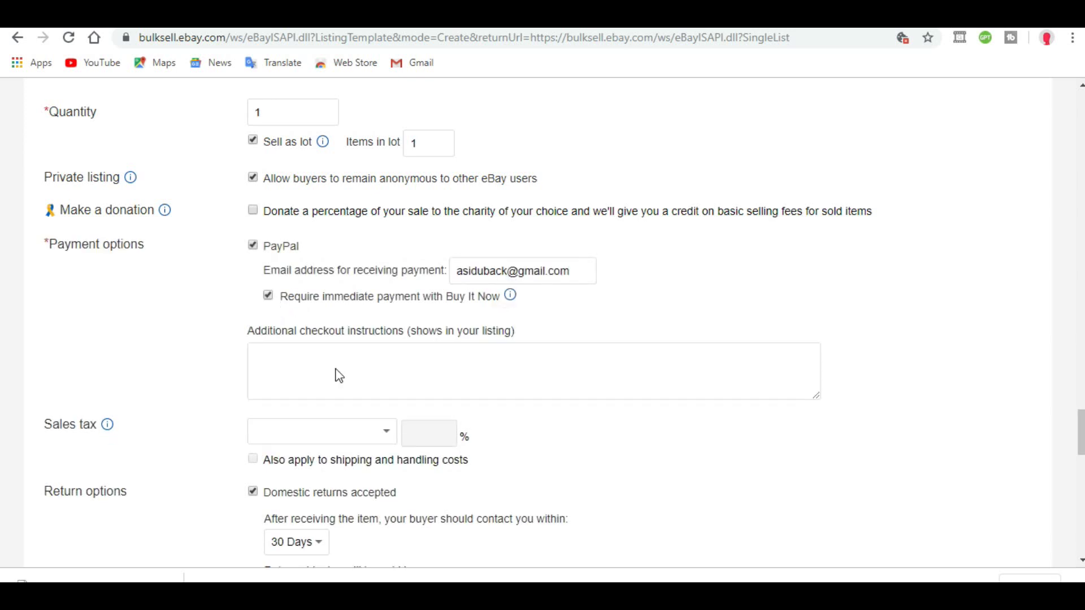
{"action": "left_click", "coordinate": [268, 297]}
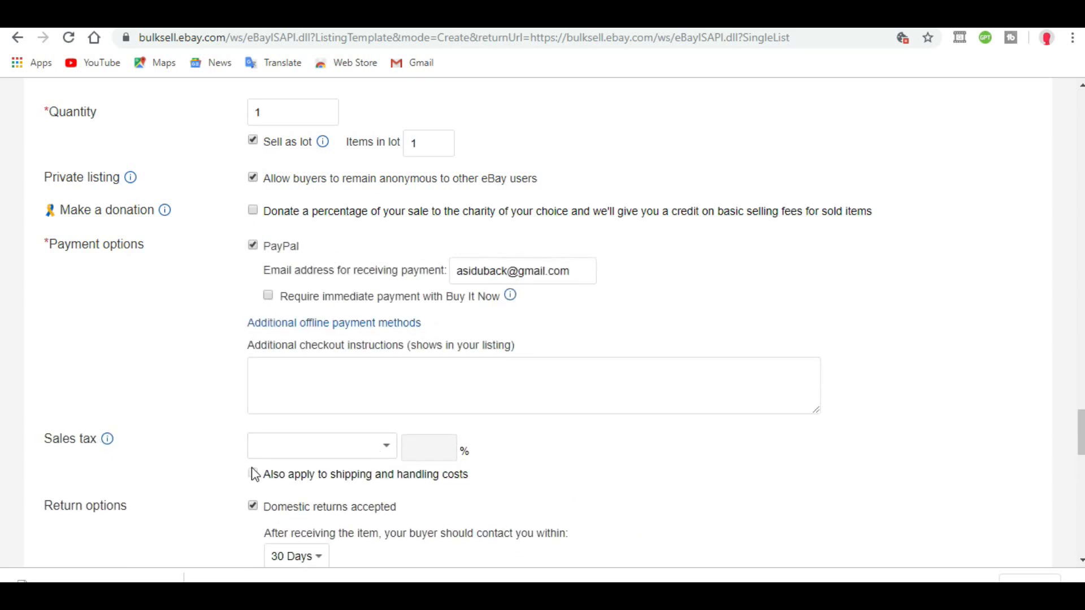
Choose Hawaii as the sales tax state and reset the state to blank
{"action": "left_click", "coordinate": [392, 451]}
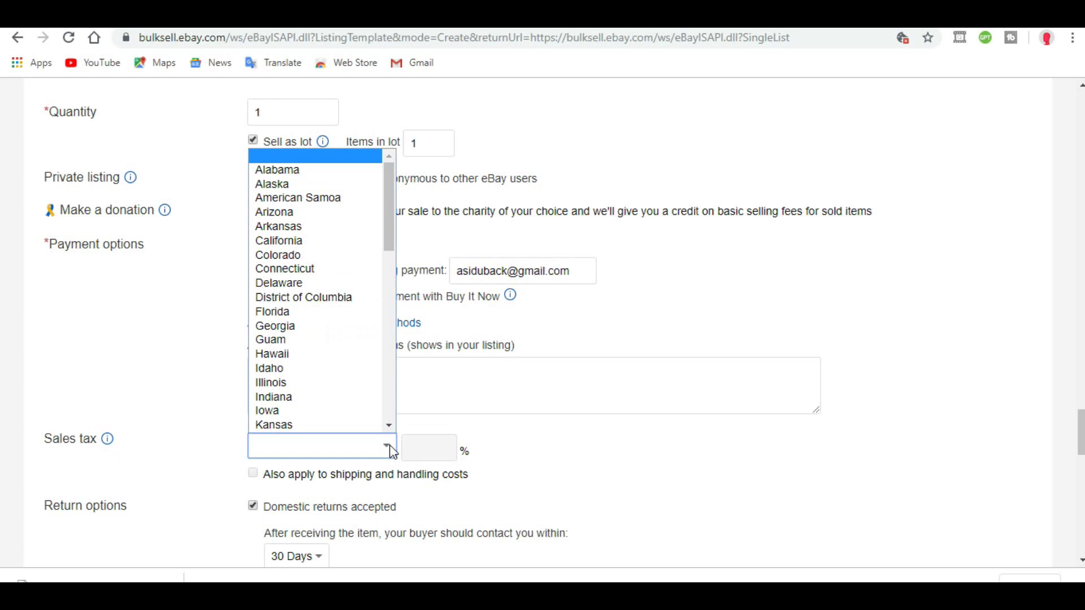
{"action": "left_click", "coordinate": [349, 355]}
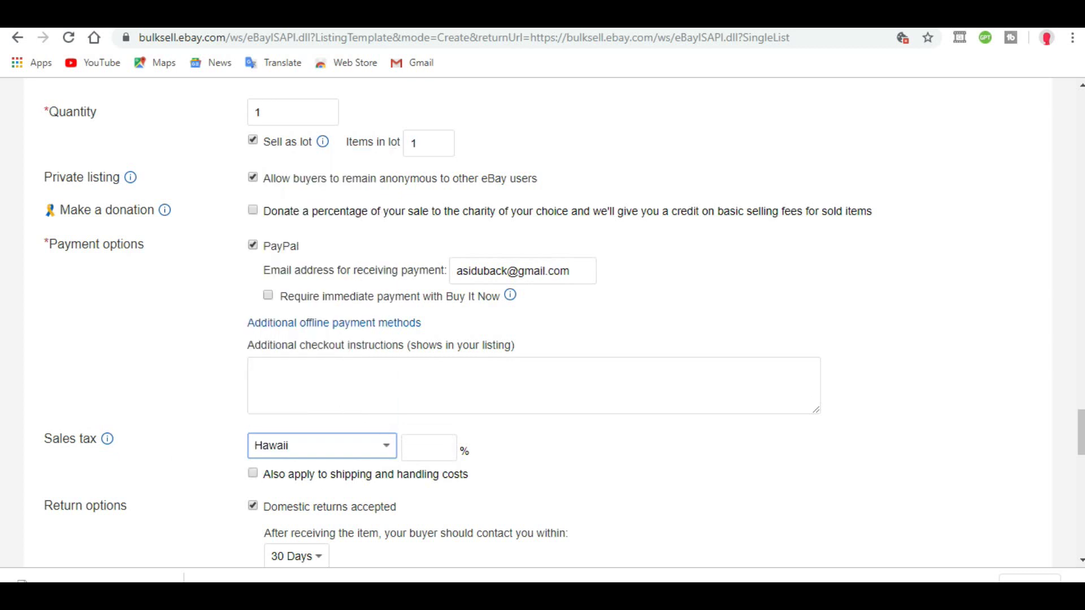
{"action": "left_click", "coordinate": [347, 449]}
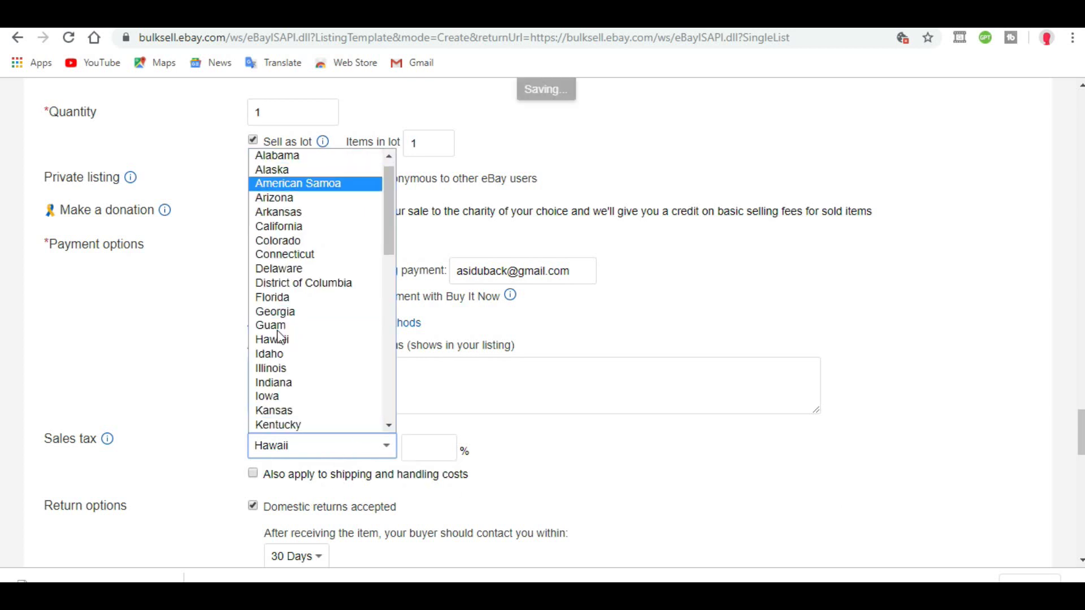
{"action": "scroll", "coordinate": [285, 376], "scroll_direction": "up", "scroll_amount": 1}
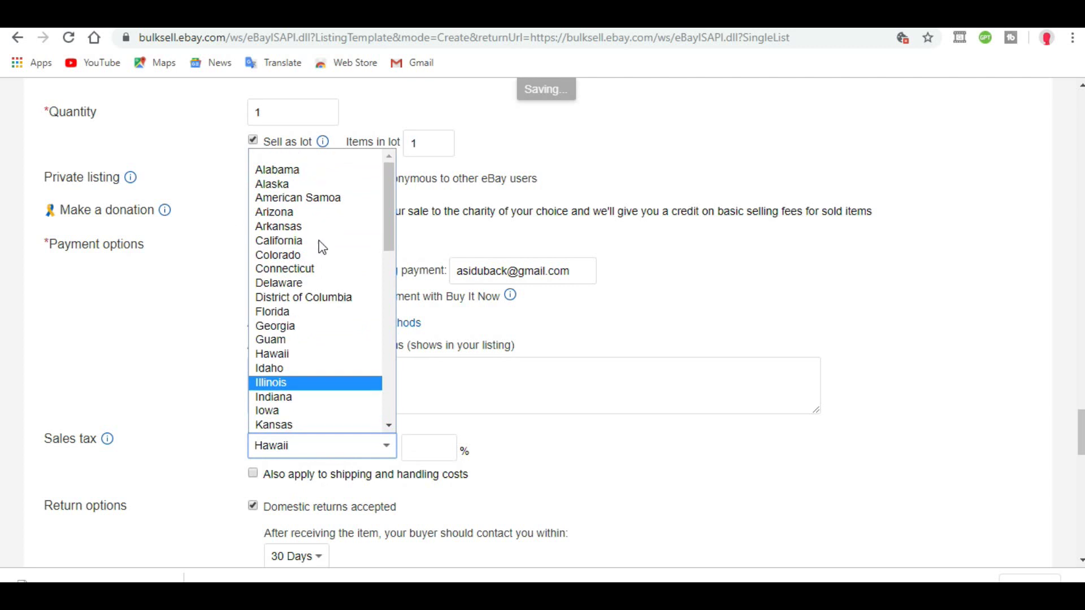
{"action": "left_click", "coordinate": [285, 156]}
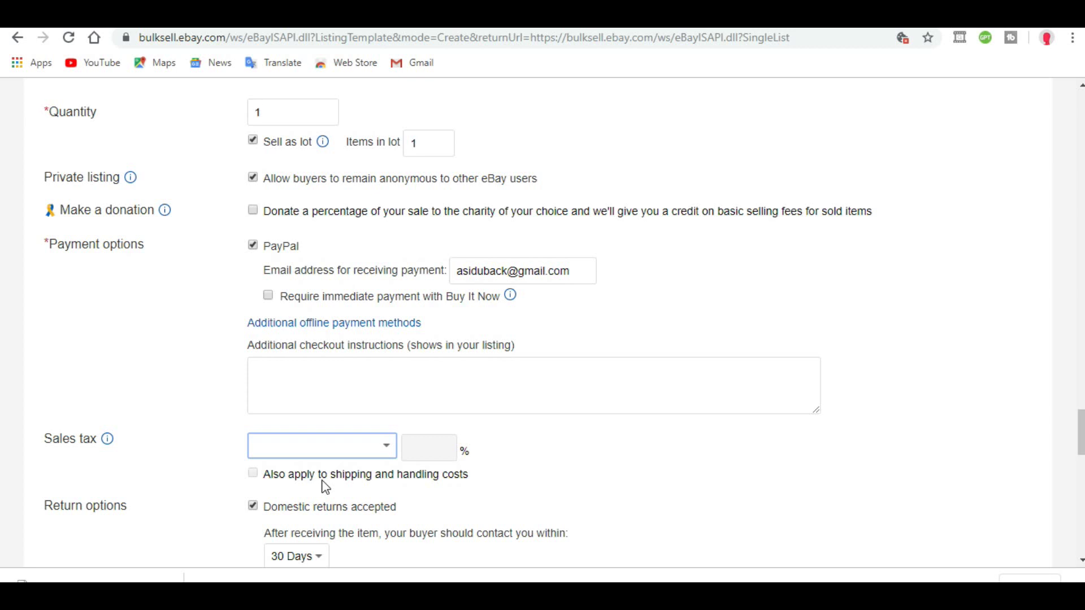
Turn off acceptance of domestic and international returns and turn both back on
{"action": "scroll", "coordinate": [307, 491], "scroll_direction": "down", "scroll_amount": 4}
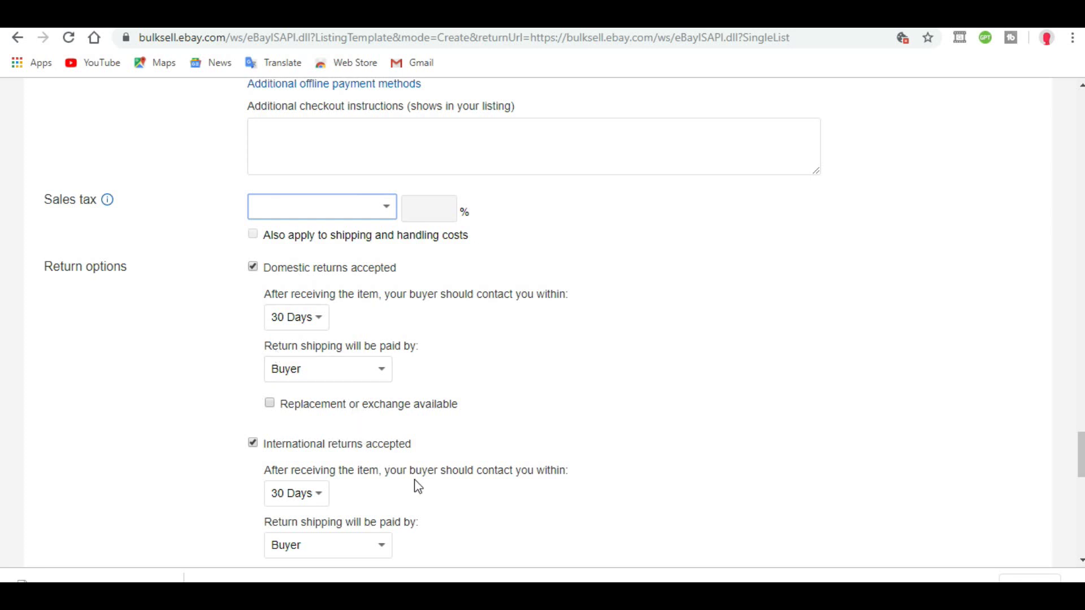
{"action": "scroll", "coordinate": [191, 358], "scroll_direction": "down", "scroll_amount": 3}
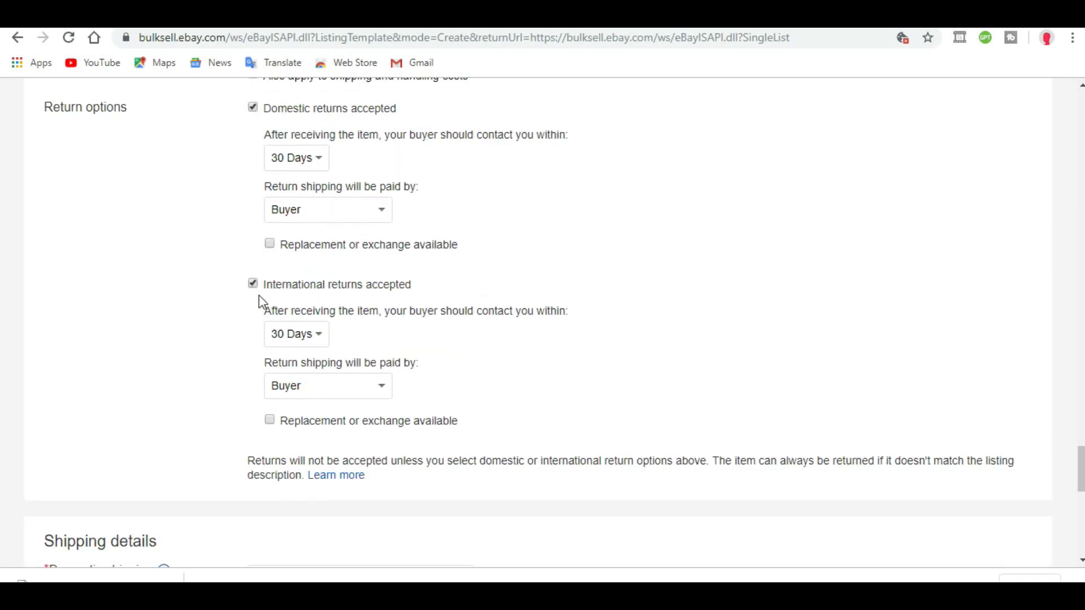
{"action": "left_click", "coordinate": [253, 108]}
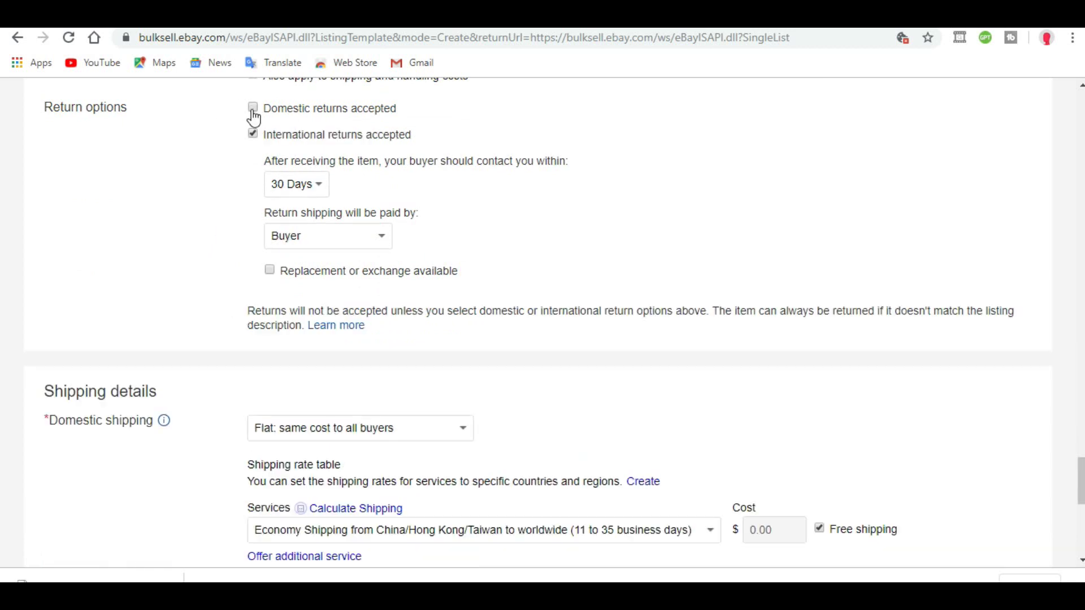
{"action": "left_click", "coordinate": [253, 133]}
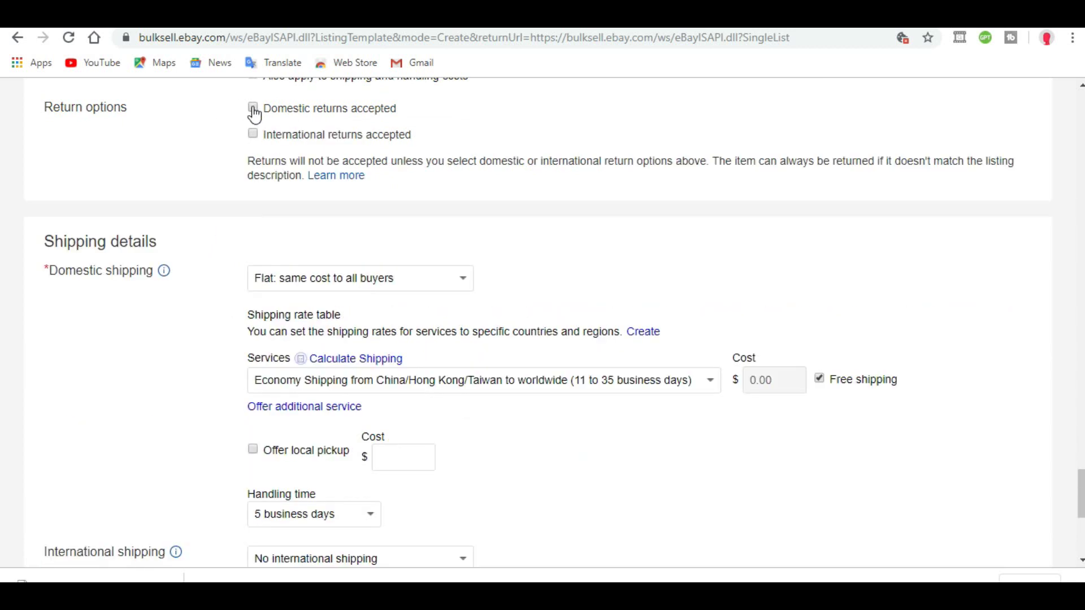
{"action": "left_click", "coordinate": [253, 108]}
{"action": "left_click", "coordinate": [253, 284]}
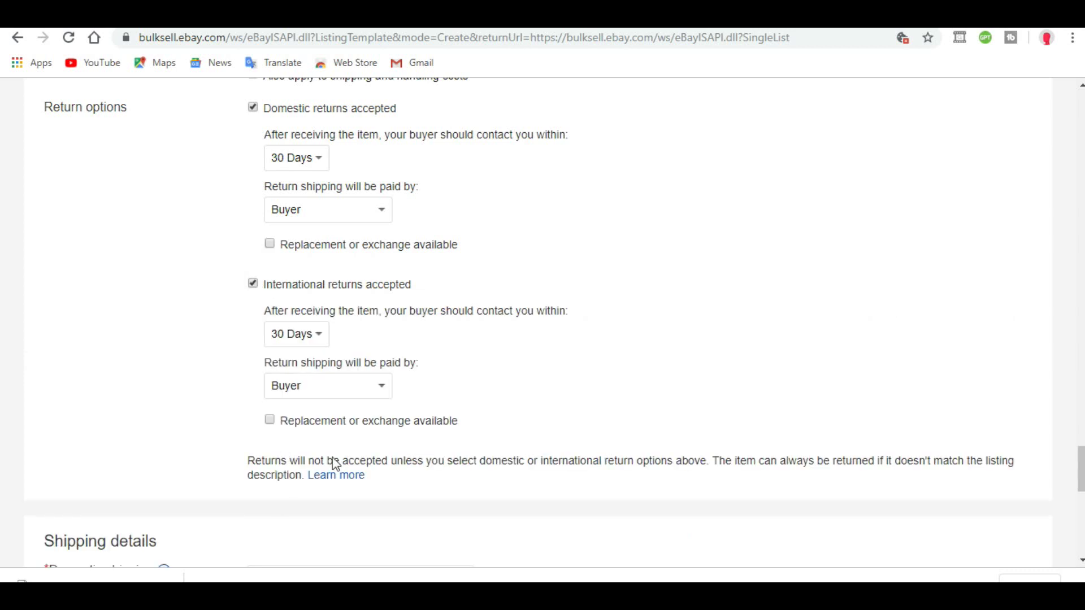
Review the shipping, handling time, package and item location settings, and go back to the selling overview
{"action": "scroll", "coordinate": [362, 454], "scroll_direction": "down", "scroll_amount": 7}
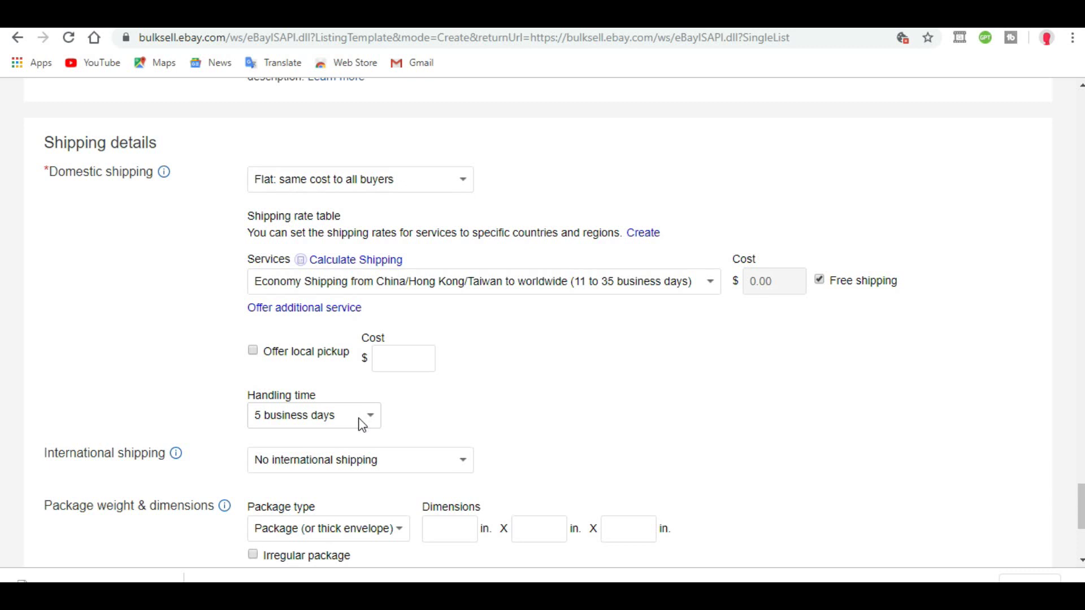
{"action": "scroll", "coordinate": [444, 526], "scroll_direction": "down", "scroll_amount": 4}
{"action": "scroll", "coordinate": [426, 404], "scroll_direction": "up", "scroll_amount": 1}
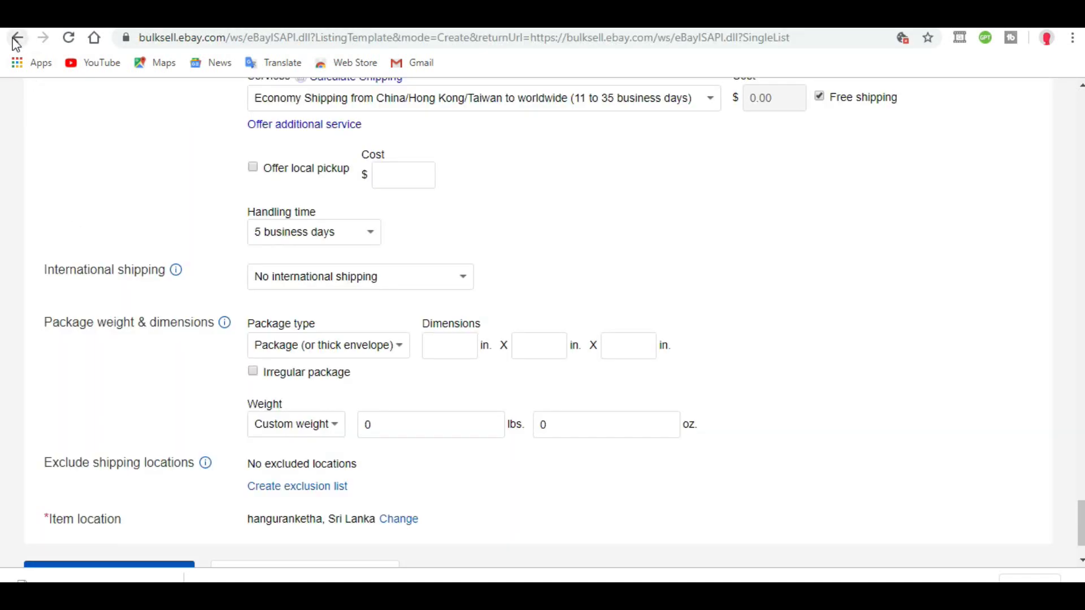
{"action": "left_click", "coordinate": [16, 40]}
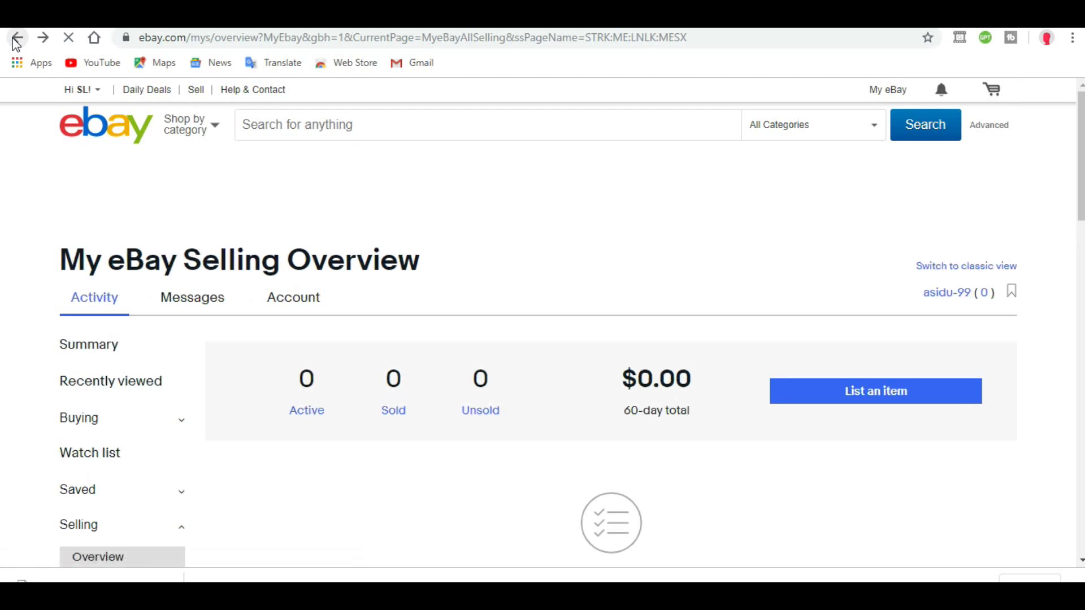
{"action": "left_click", "coordinate": [16, 39]}
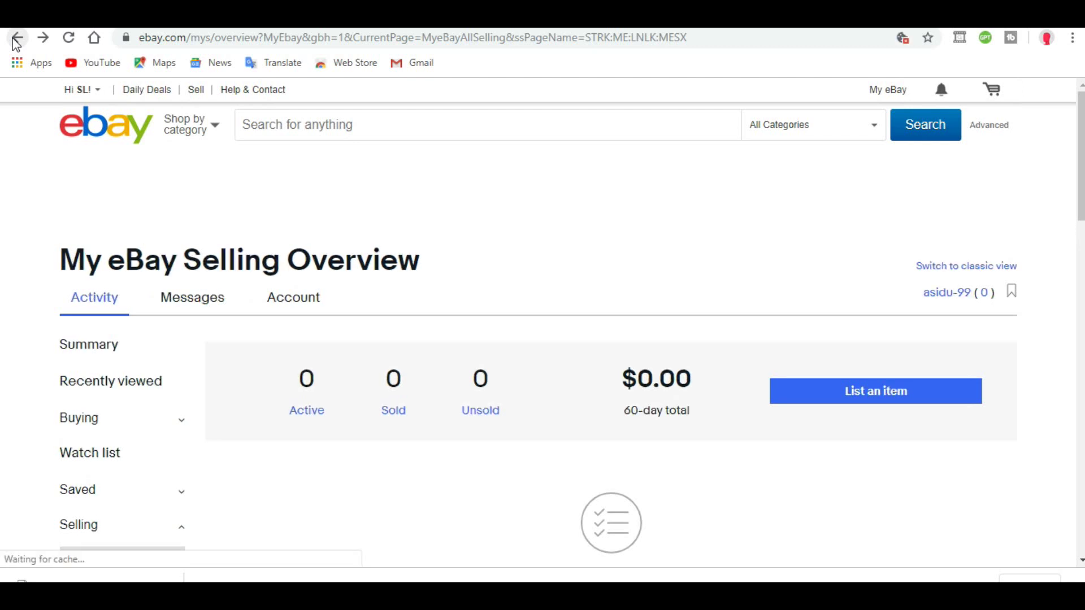